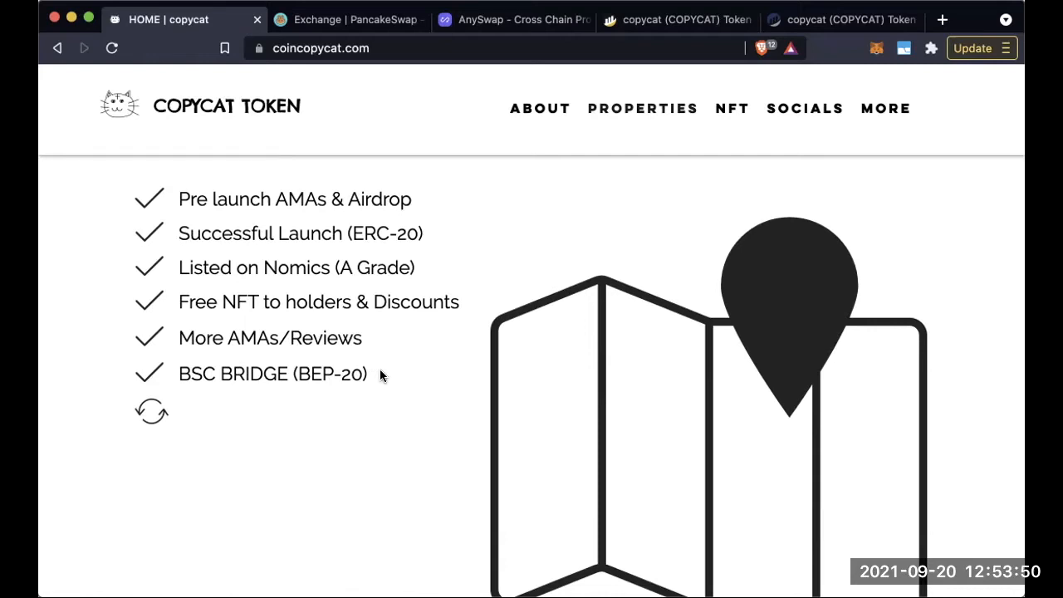
Review the Copycat Token home page, including the ETH and BSC contract addresses and the ETH–BSC bridge link
scroll(434, 380, up, 20)
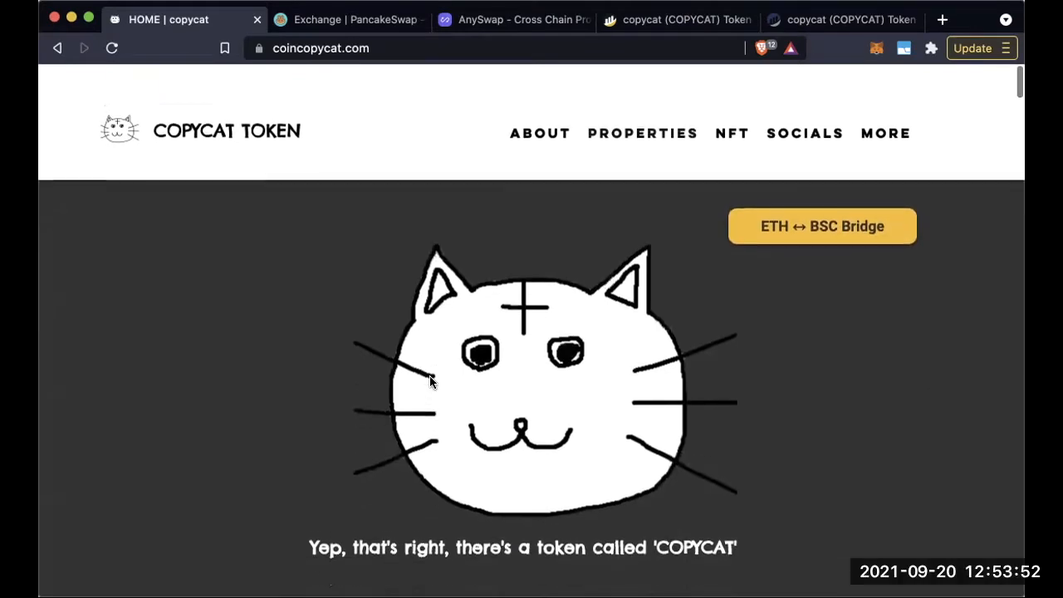
scroll(924, 304, down, 3)
scroll(924, 304, down, 1)
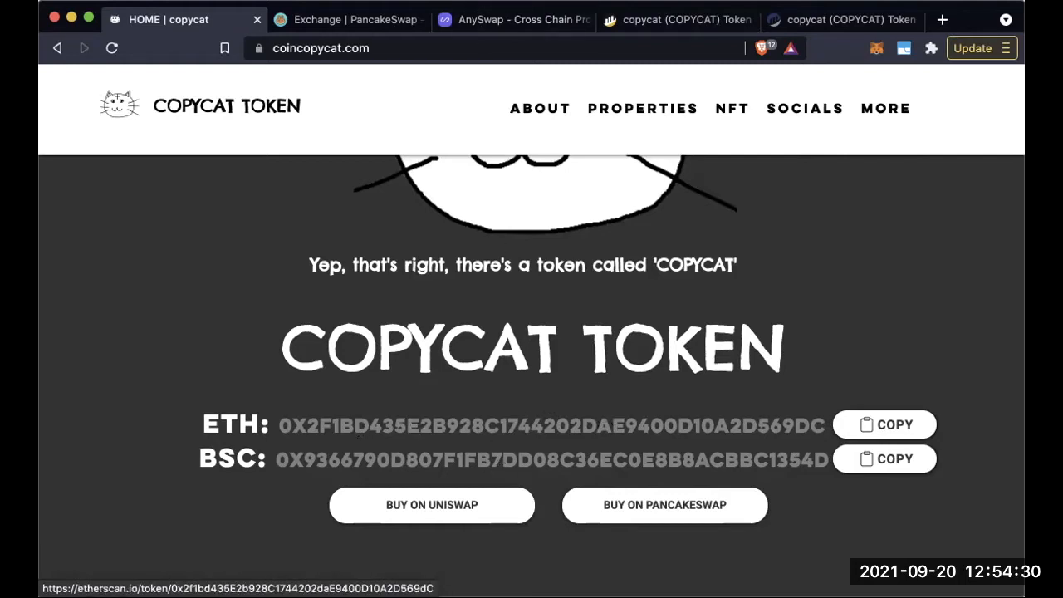
scroll(712, 363, up, 3)
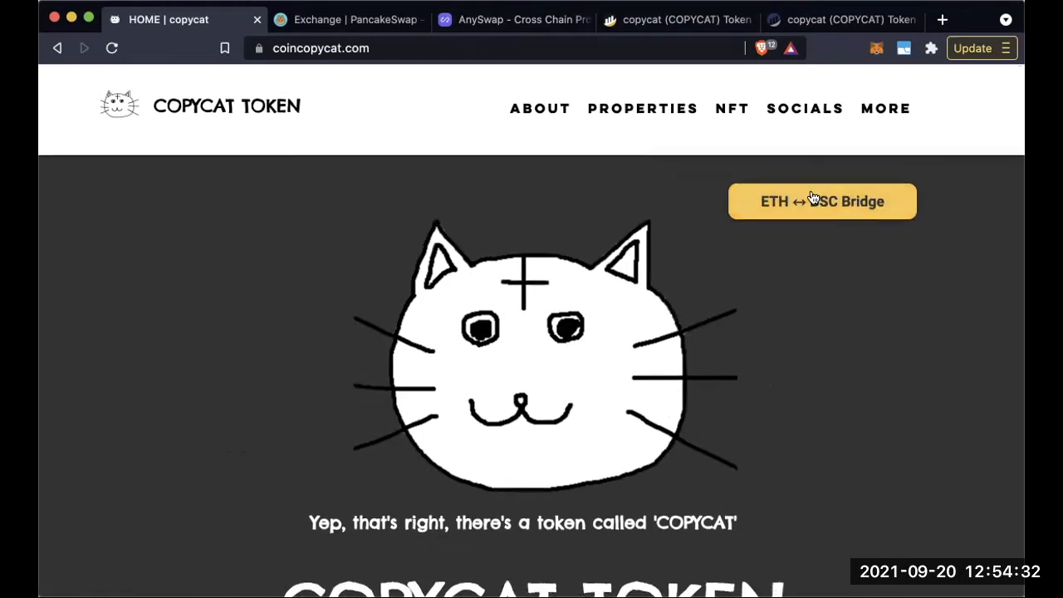
Switch to the AnySwap bridge and examine the COPYCAT transfer from BSC mainnet to ETH mainnet, including the crosschain fee and amount limits
click(489, 21)
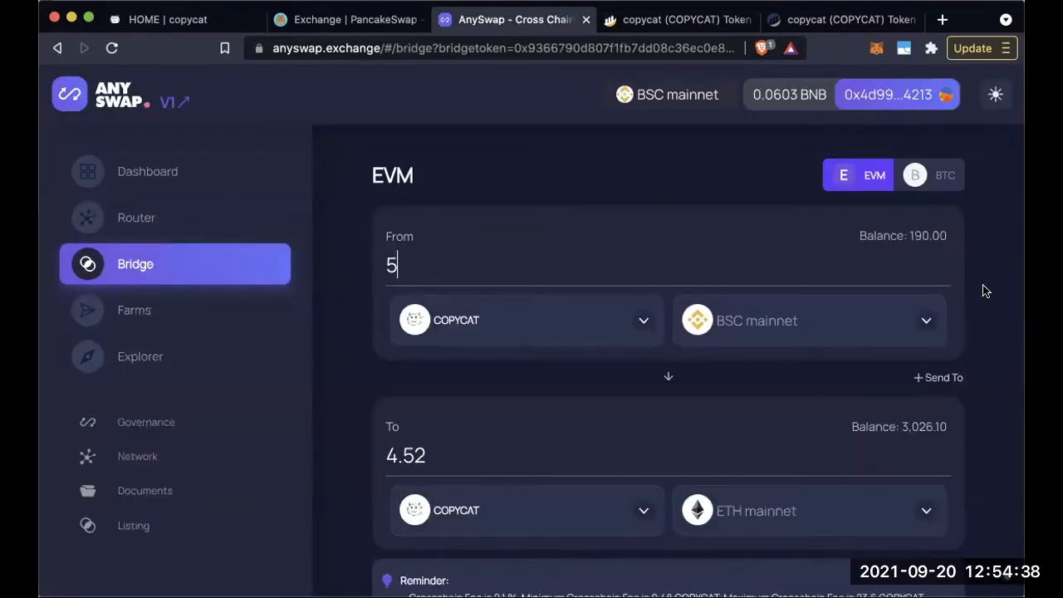
scroll(984, 290, down, 1)
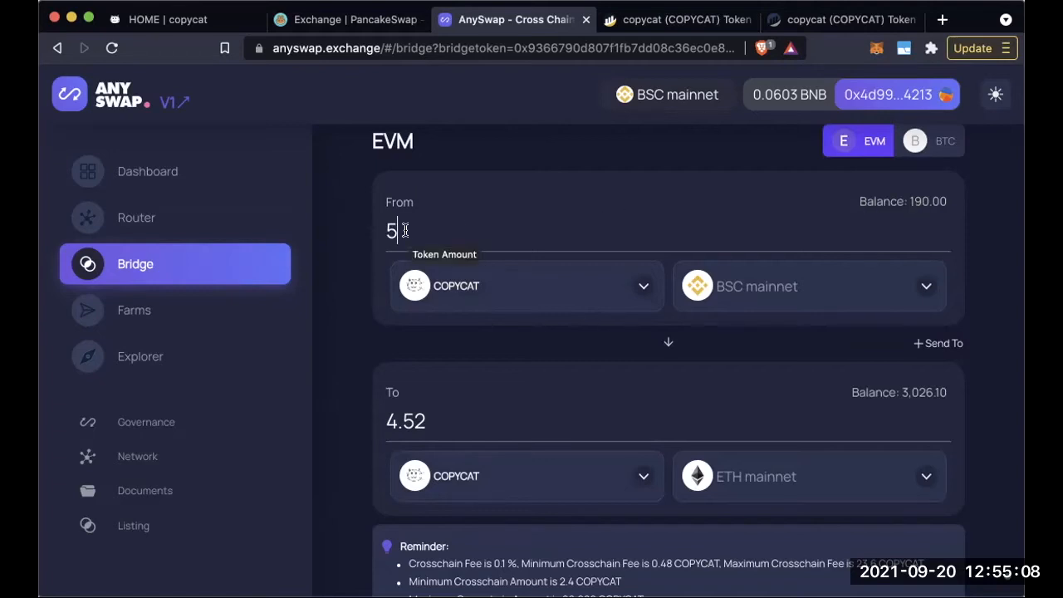
scroll(390, 241, down, 1)
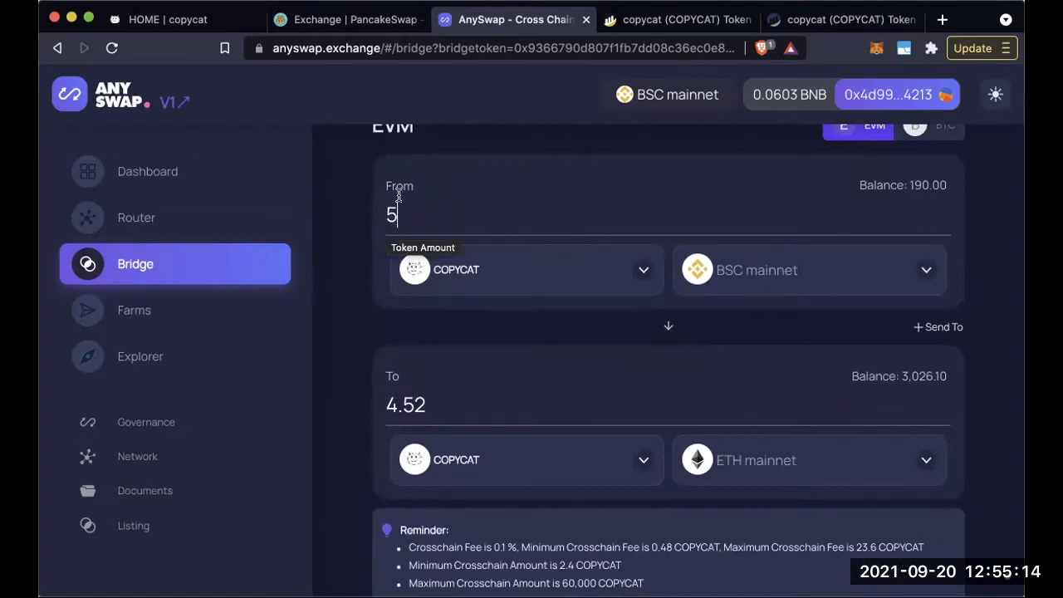
scroll(484, 262, down, 1)
scroll(484, 262, down, 3)
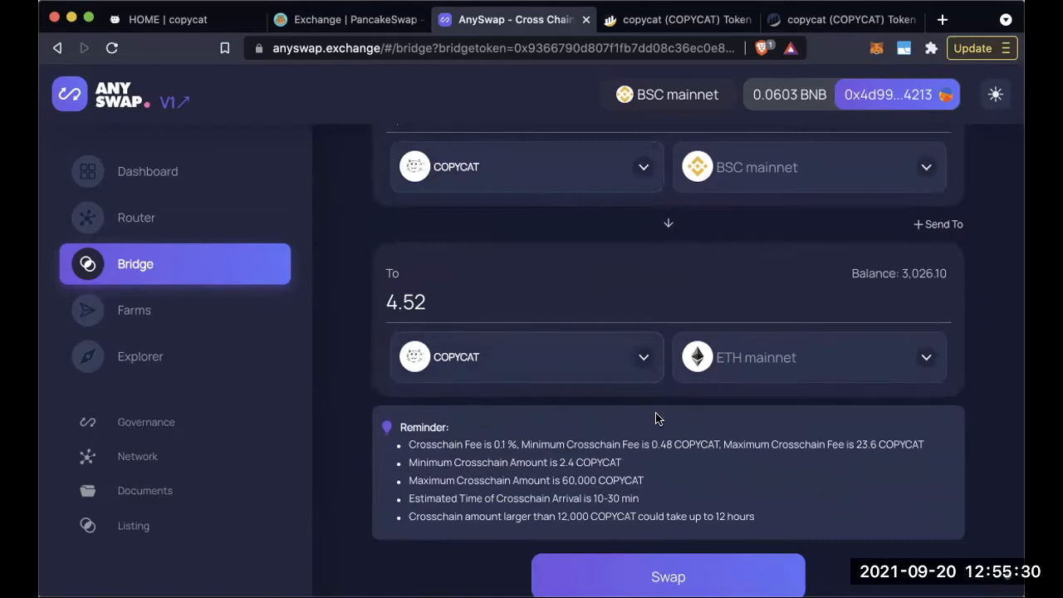
scroll(664, 437, up, 1)
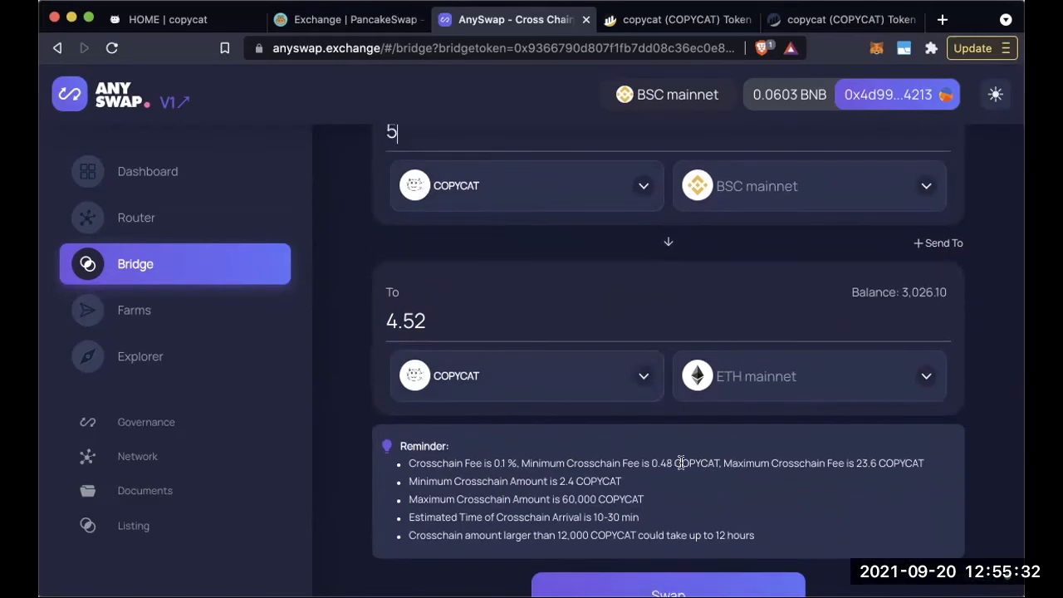
scroll(679, 461, up, 3)
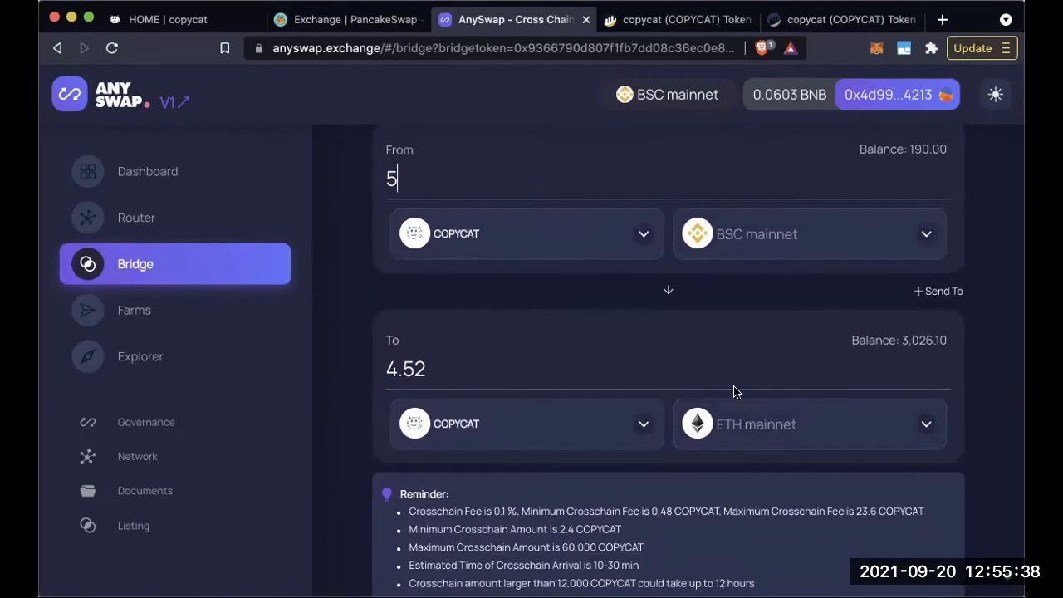
scroll(689, 259, down, 3)
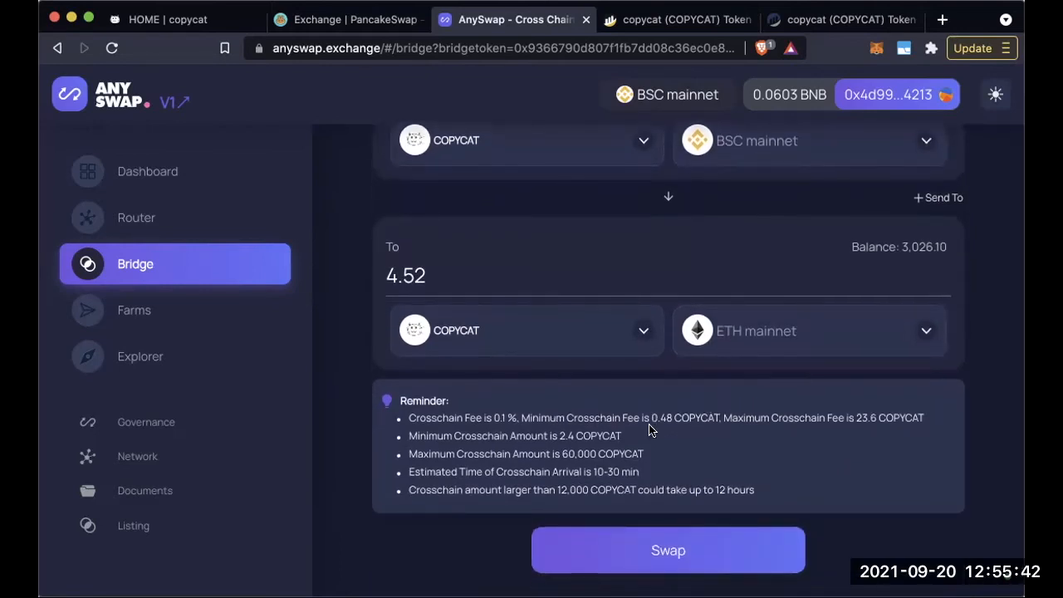
scroll(681, 422, up, 4)
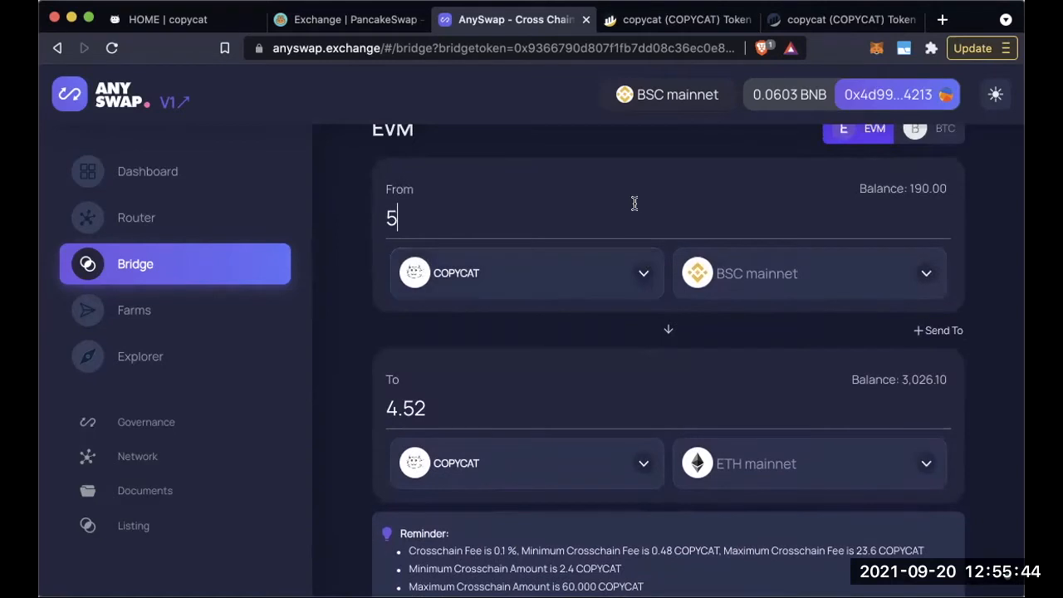
scroll(681, 222, down, 2)
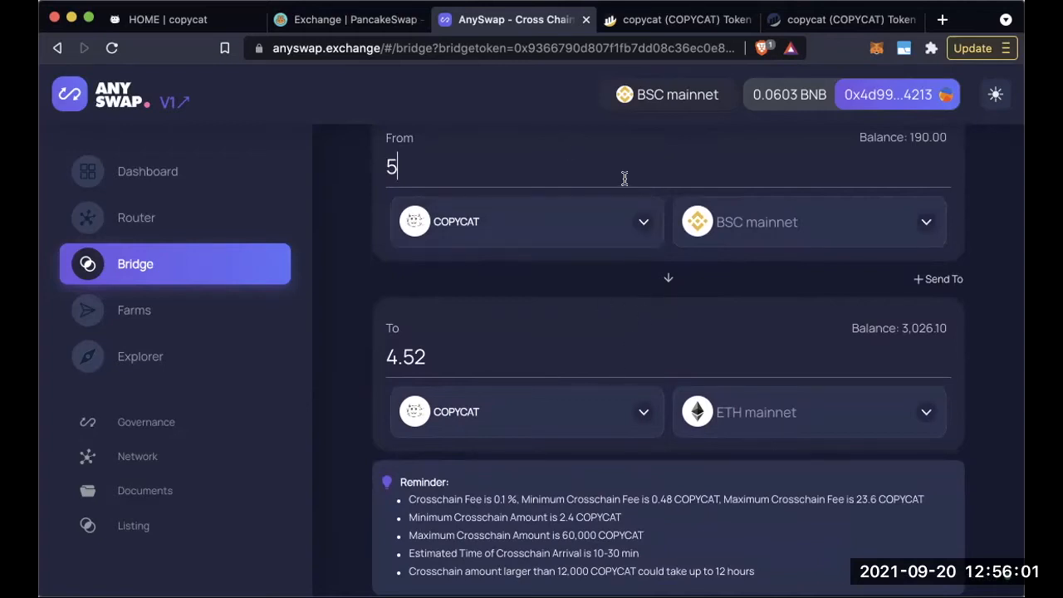
scroll(677, 360, down, 2)
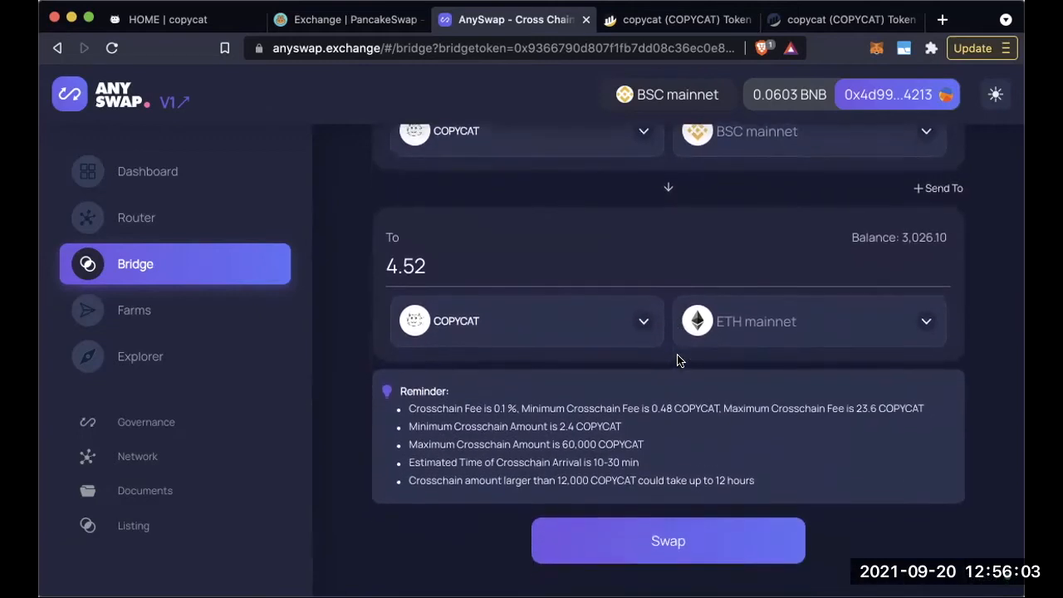
Compare the COPYCAT balances on the source and destination chains and recheck the bridge form
scroll(676, 360, up, 3)
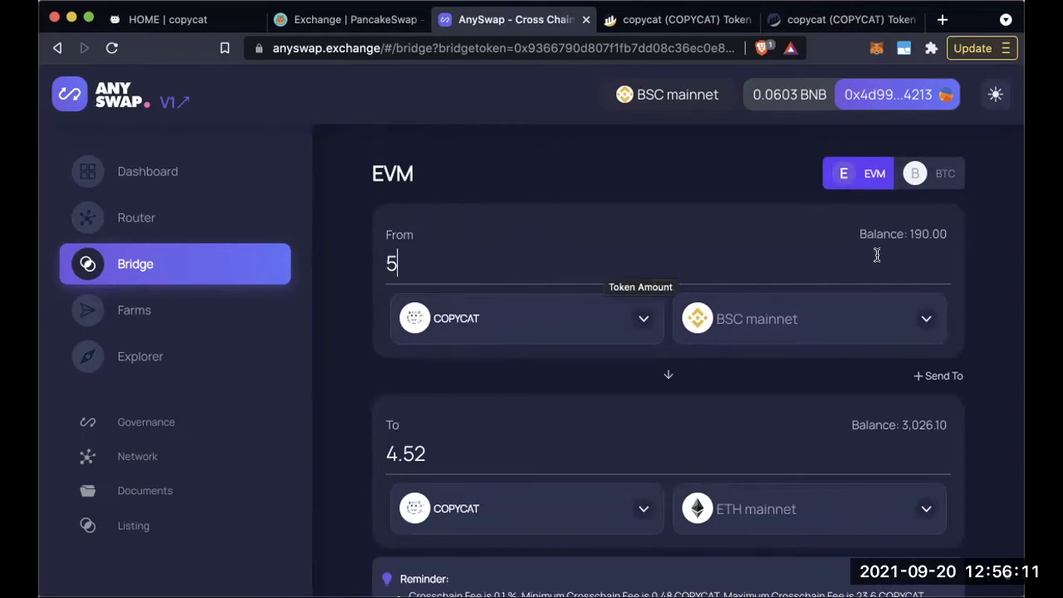
scroll(771, 258, down, 5)
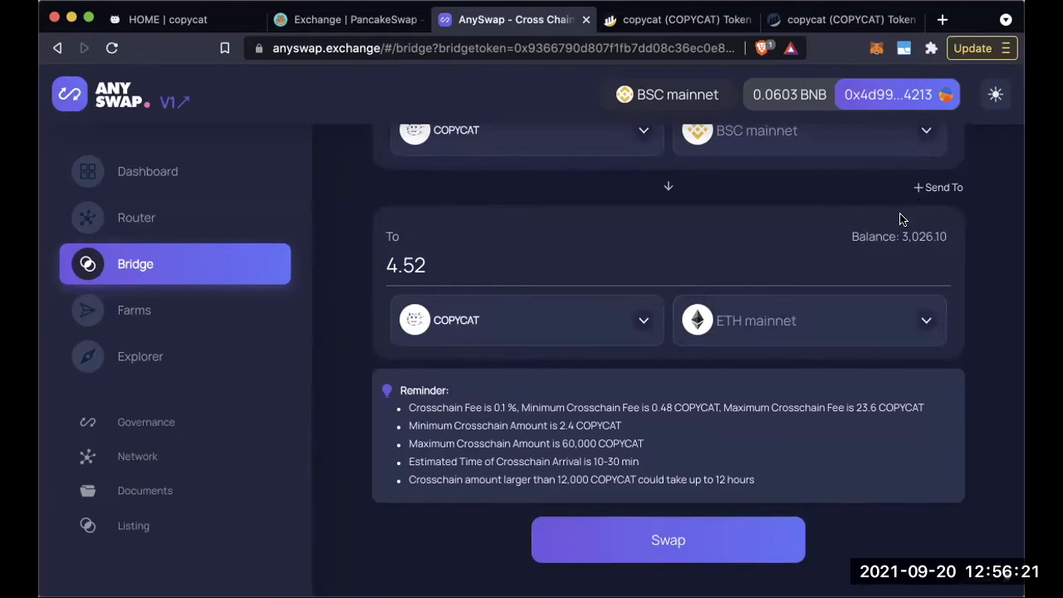
scroll(903, 219, up, 3)
scroll(902, 219, up, 1)
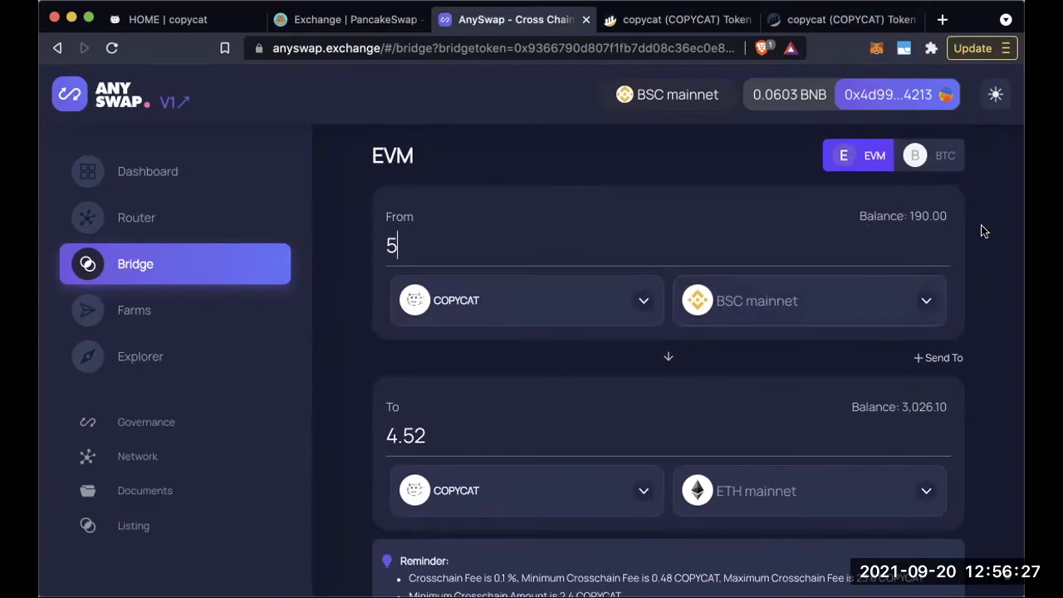
scroll(994, 342, up, 1)
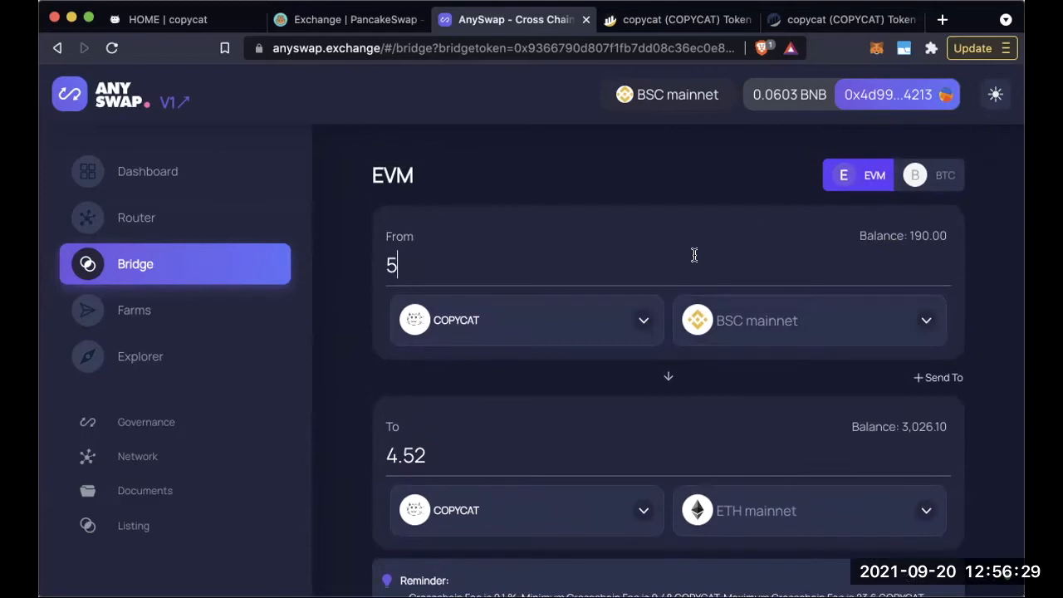
scroll(841, 315, down, 3)
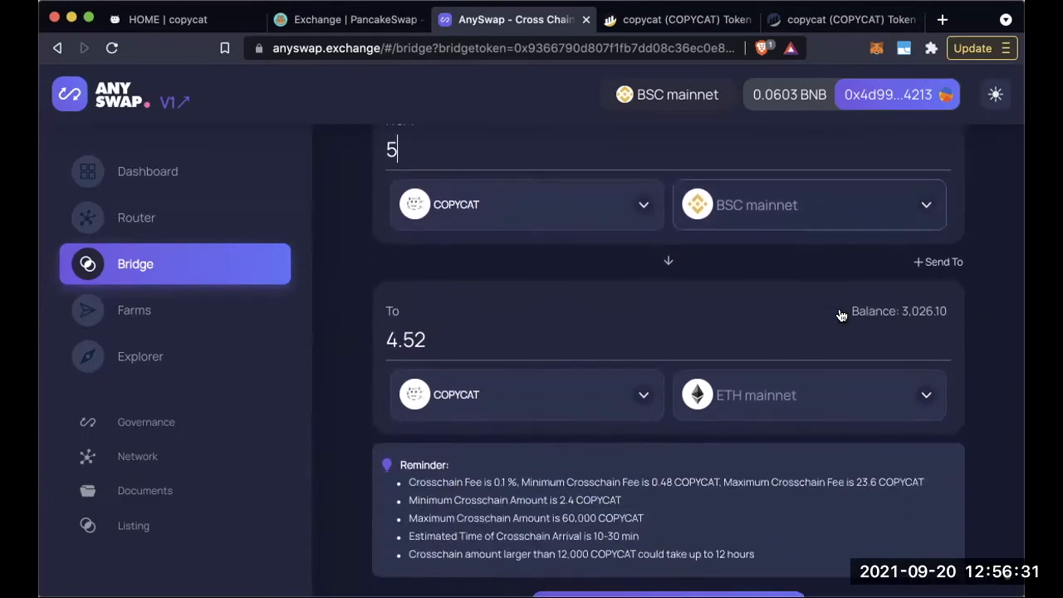
scroll(592, 249, up, 3)
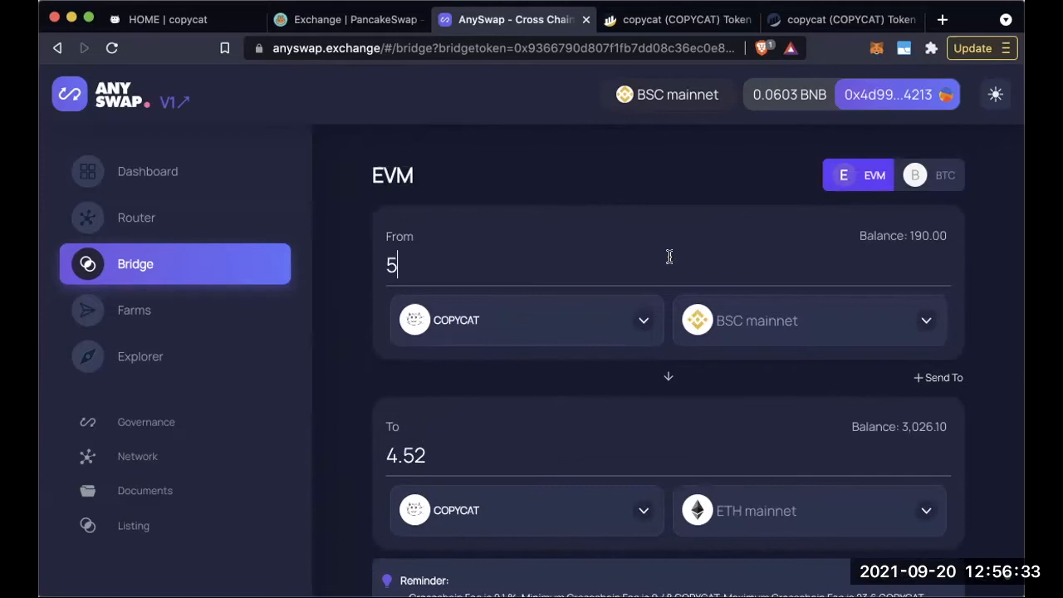
scroll(684, 421, down, 2)
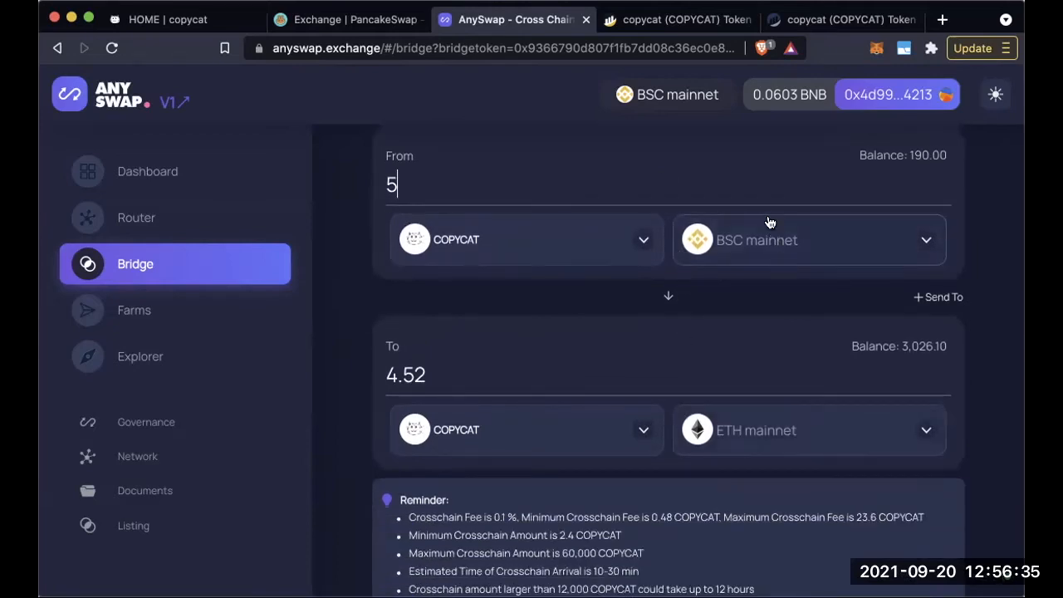
Open the PancakeSwap exchange for buying COPYCAT with BNB from the Copycat Token website
click(162, 19)
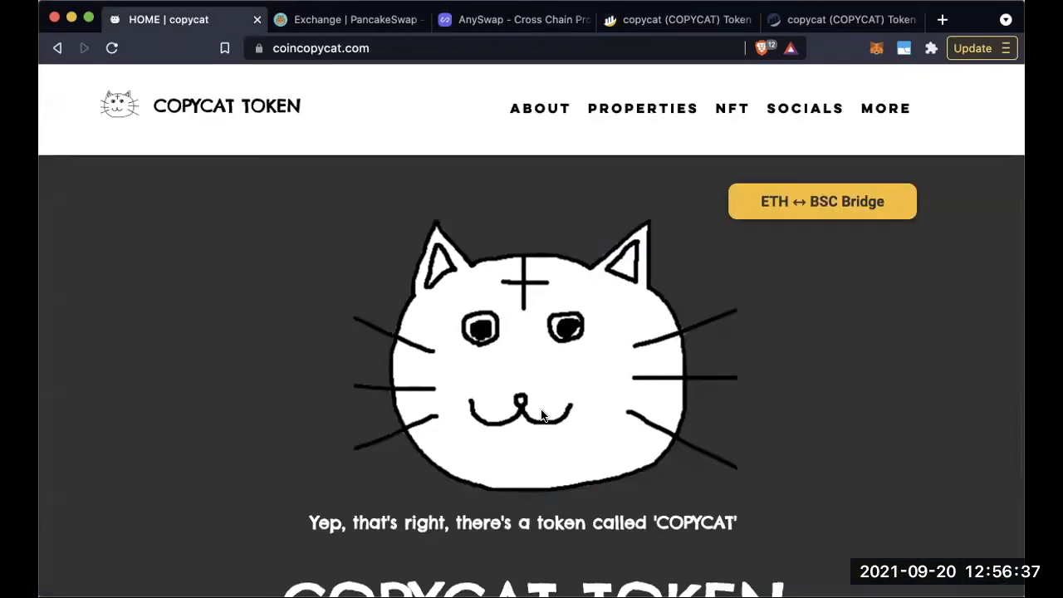
scroll(638, 367, down, 5)
scroll(770, 297, up, 3)
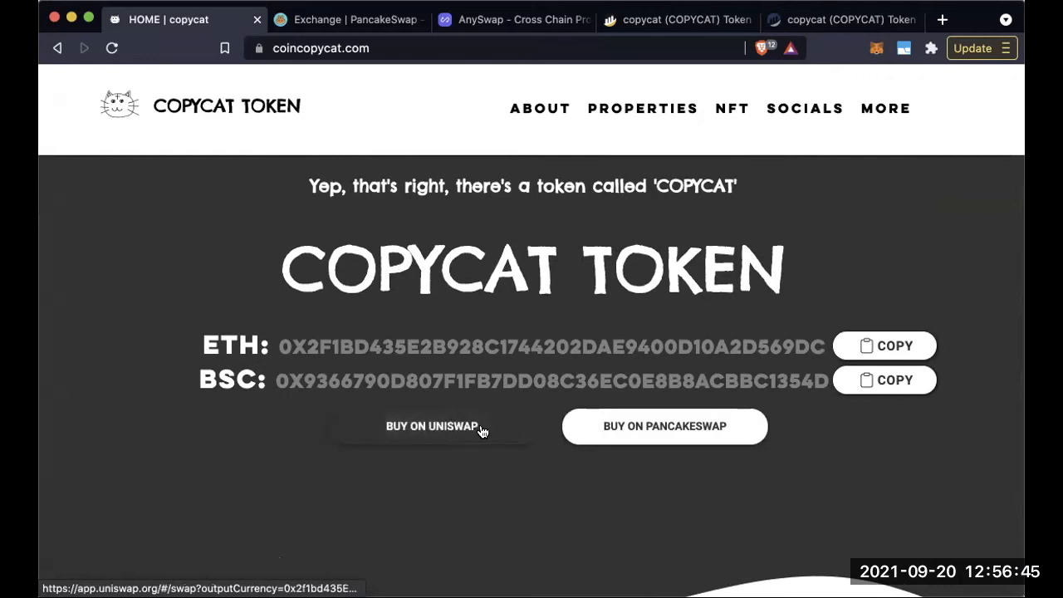
click(688, 427)
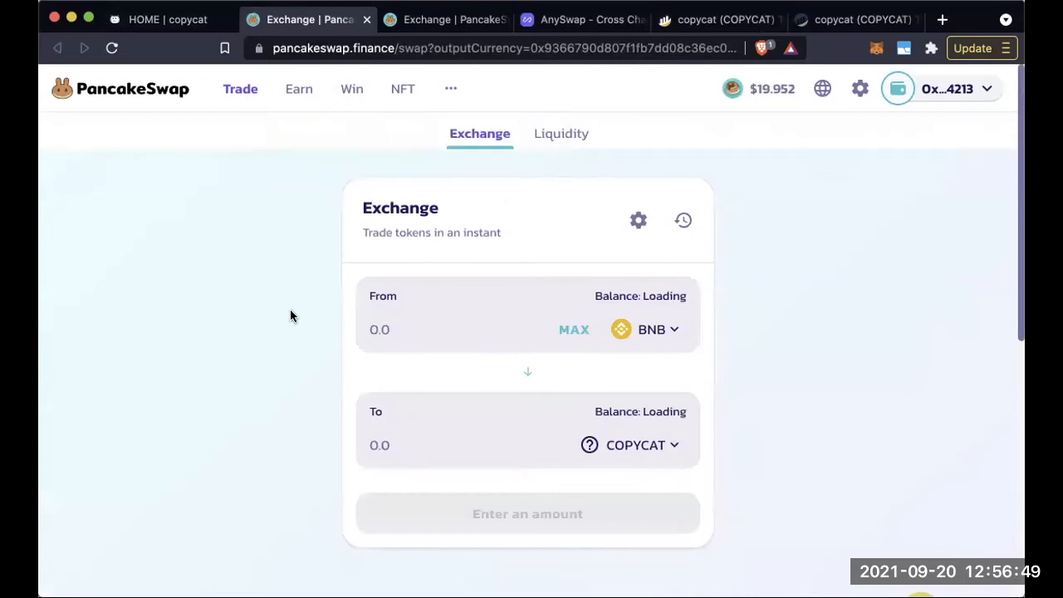
scroll(772, 274, down, 1)
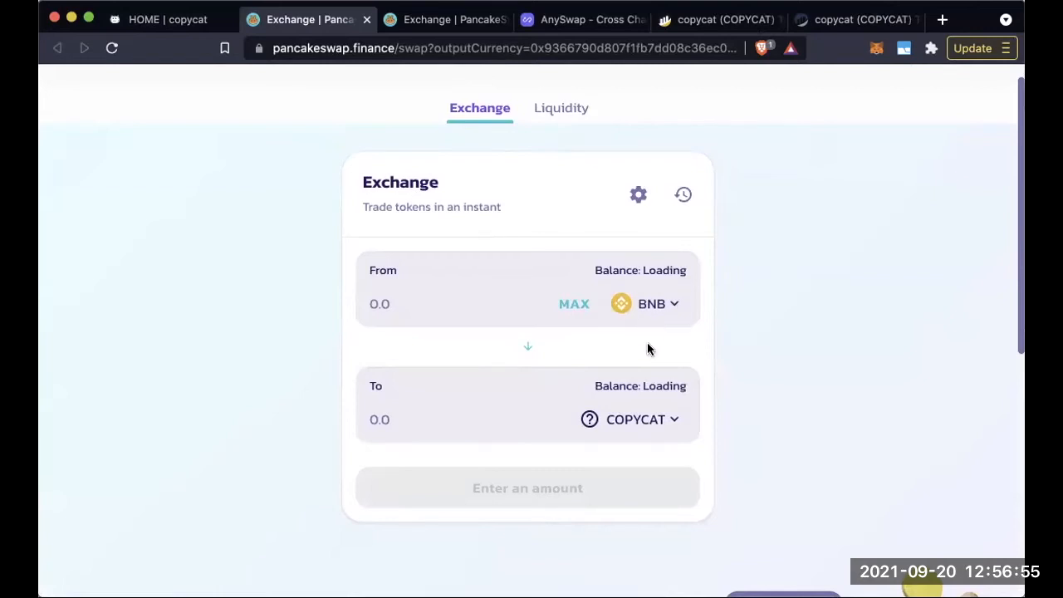
scroll(741, 334, up, 1)
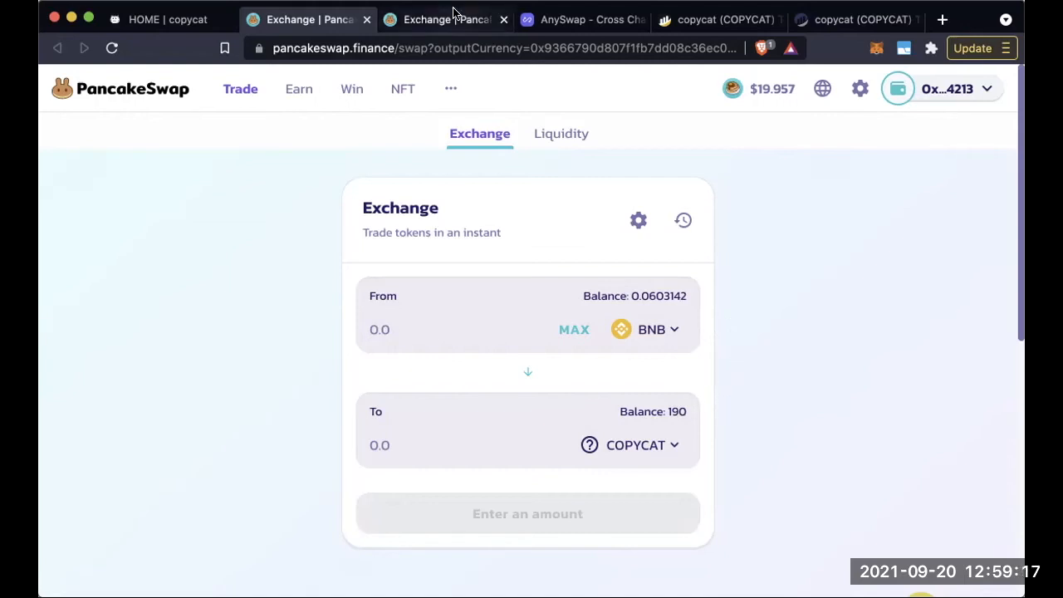
Examine the copycat token's supply and holders on BscScan and Etherscan
click(721, 22)
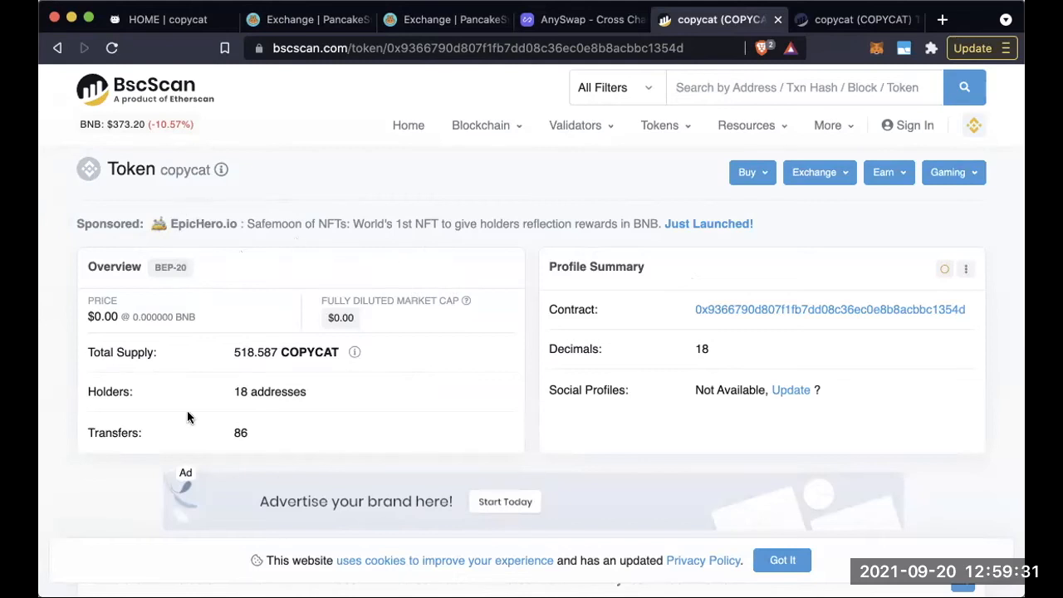
click(818, 22)
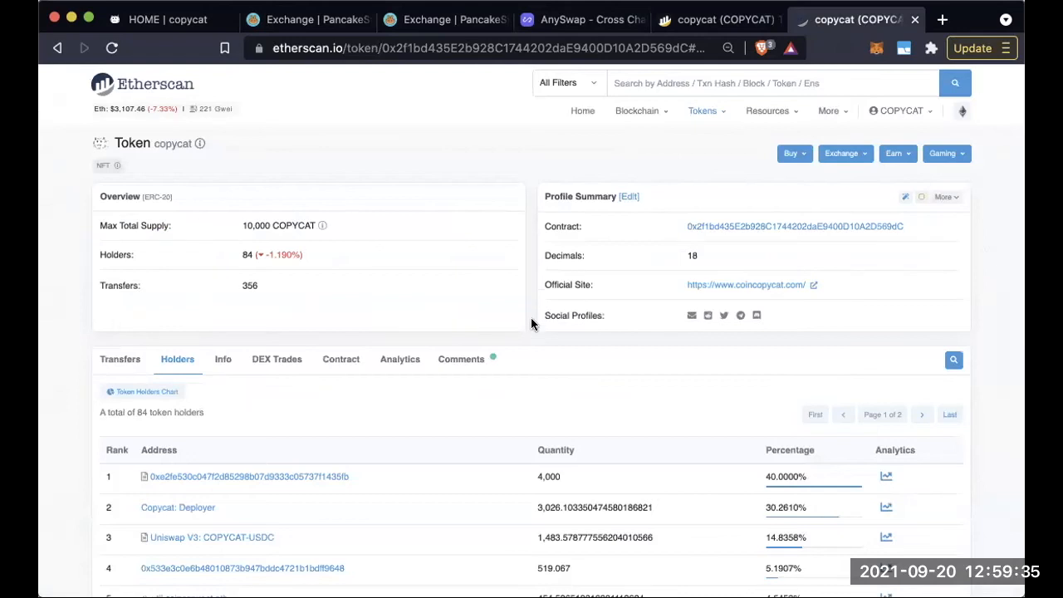
scroll(531, 323, down, 4)
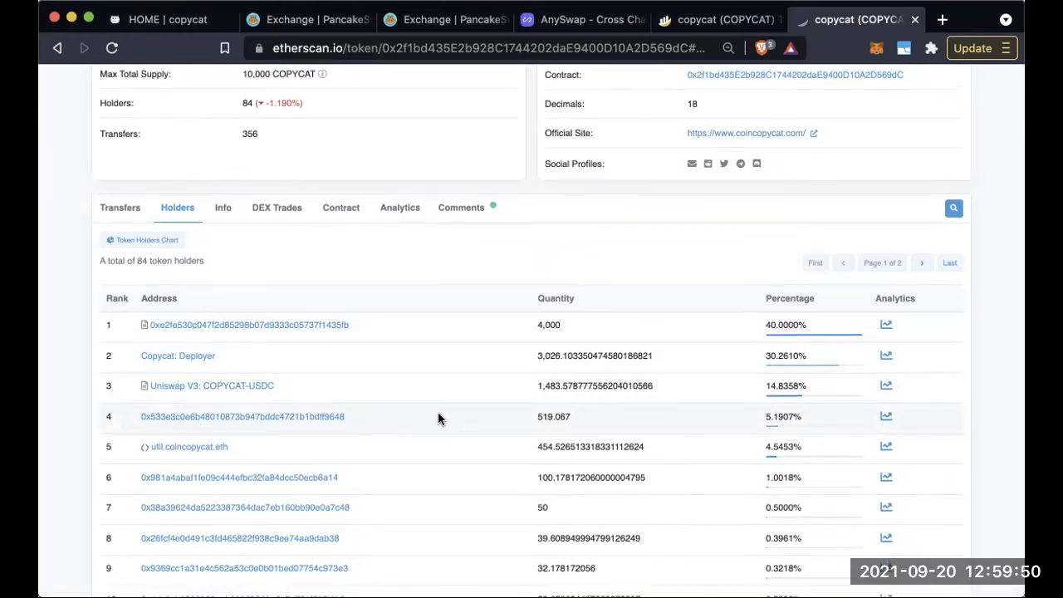
scroll(374, 332, up, 3)
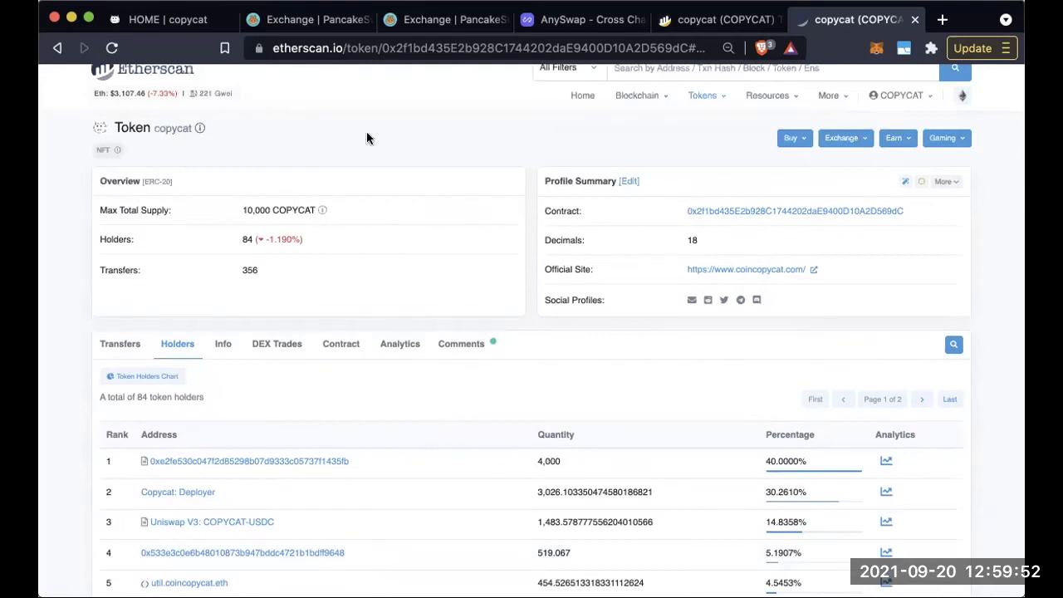
click(701, 20)
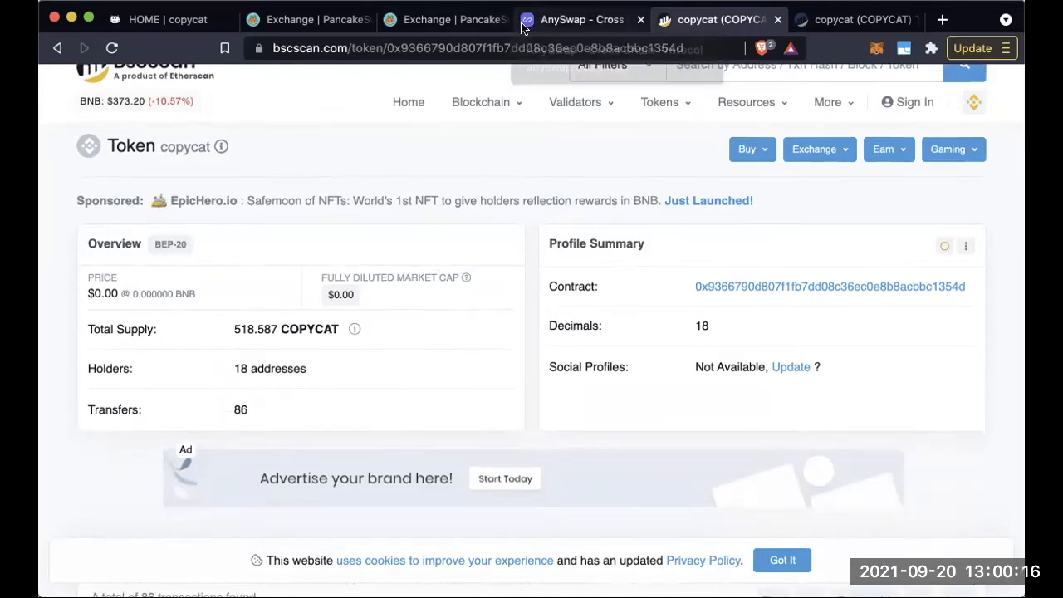
Return to the AnySwap bridge and switch the MetaMask wallet's network to Ethereum Mainnet
click(523, 28)
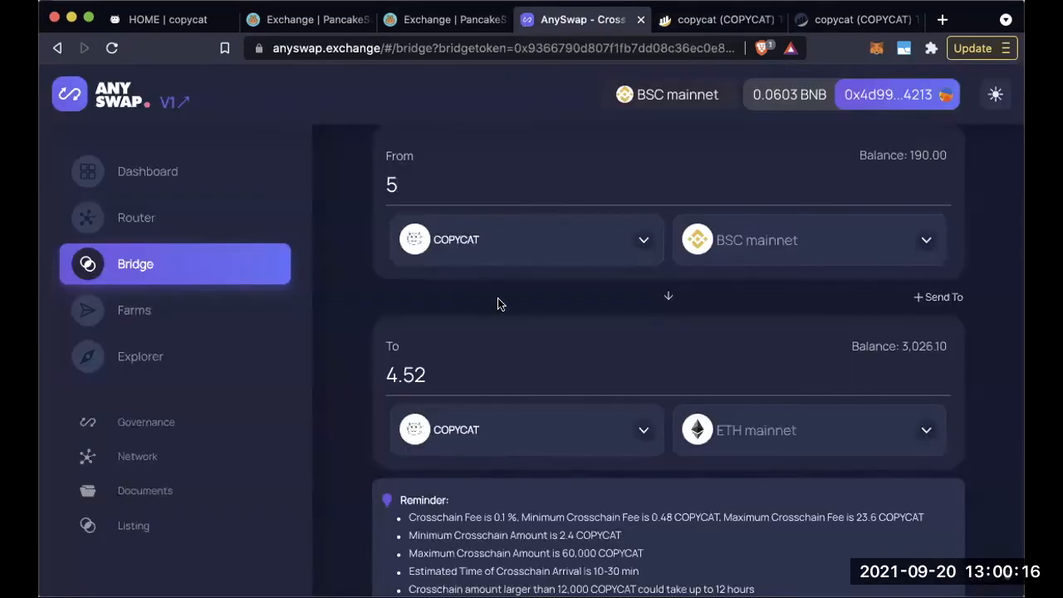
scroll(761, 323, up, 2)
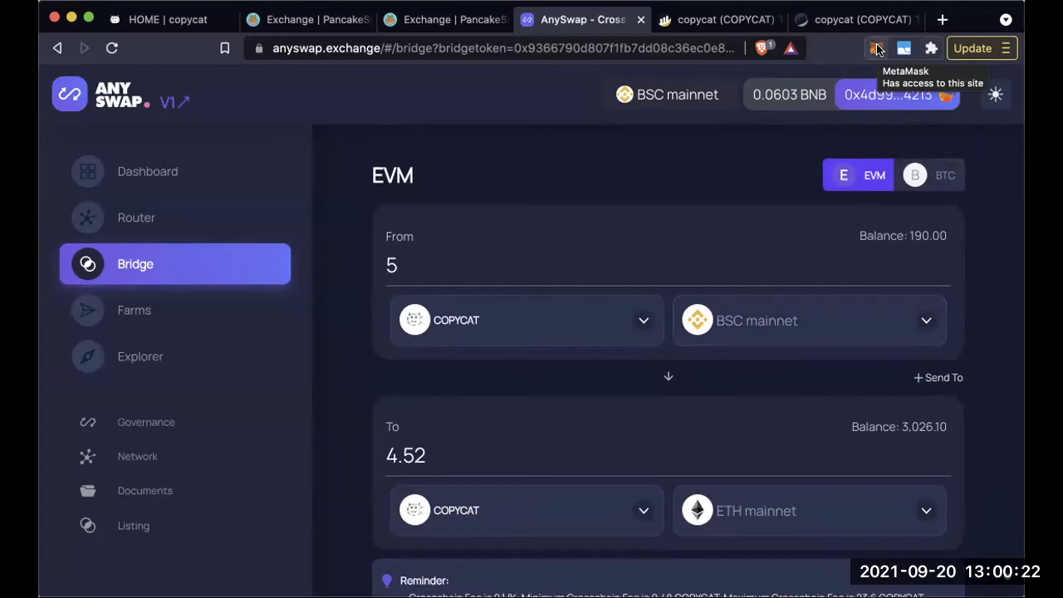
click(876, 48)
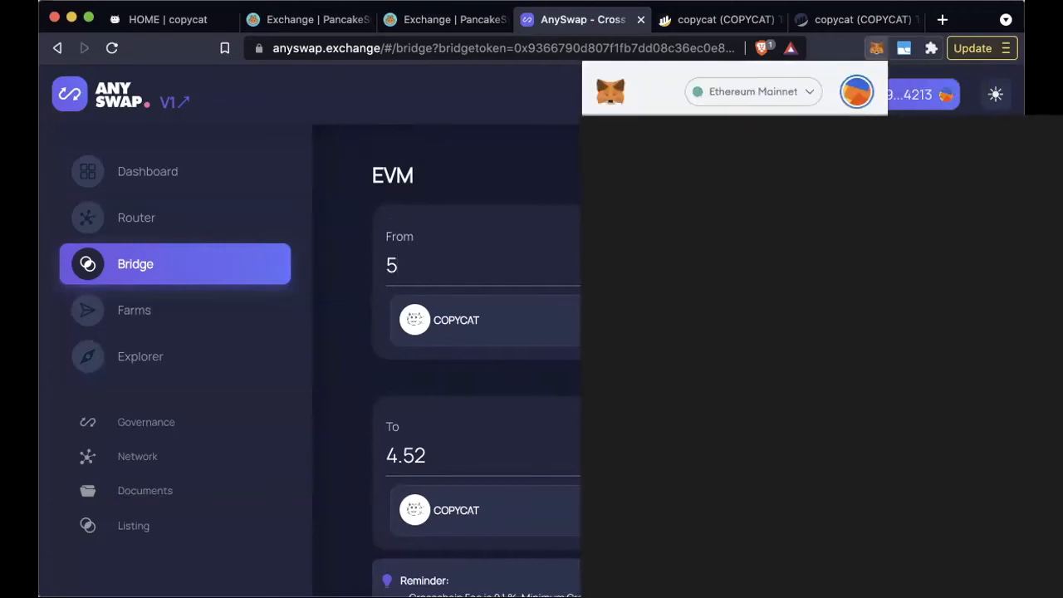
click(507, 191)
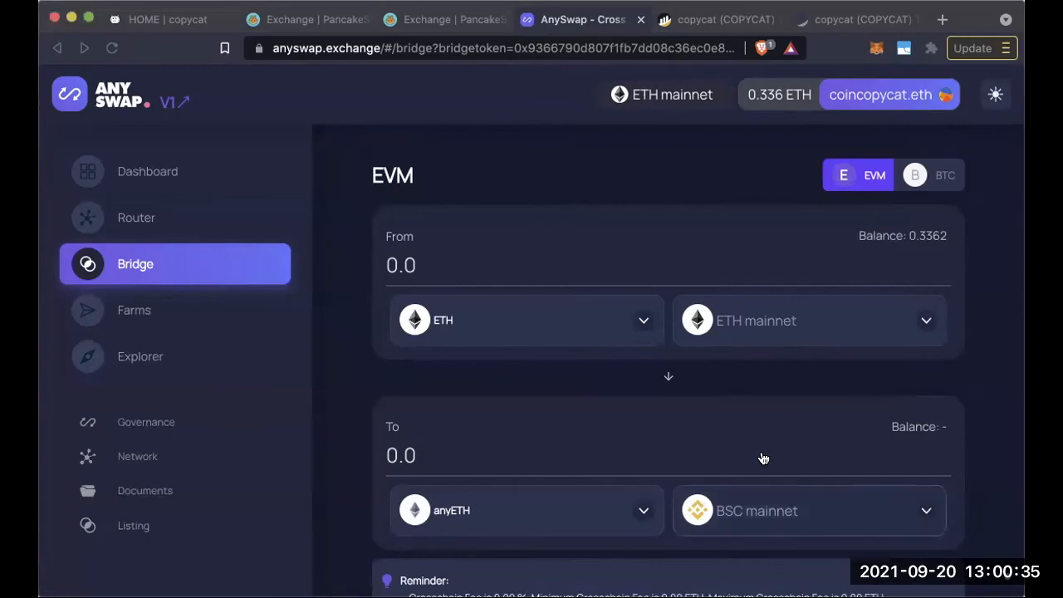
Choose COPYCAT as the token to bridge from ETH mainnet to BSC mainnet and set the amount to 3000
scroll(639, 261, down, 1)
click(623, 266)
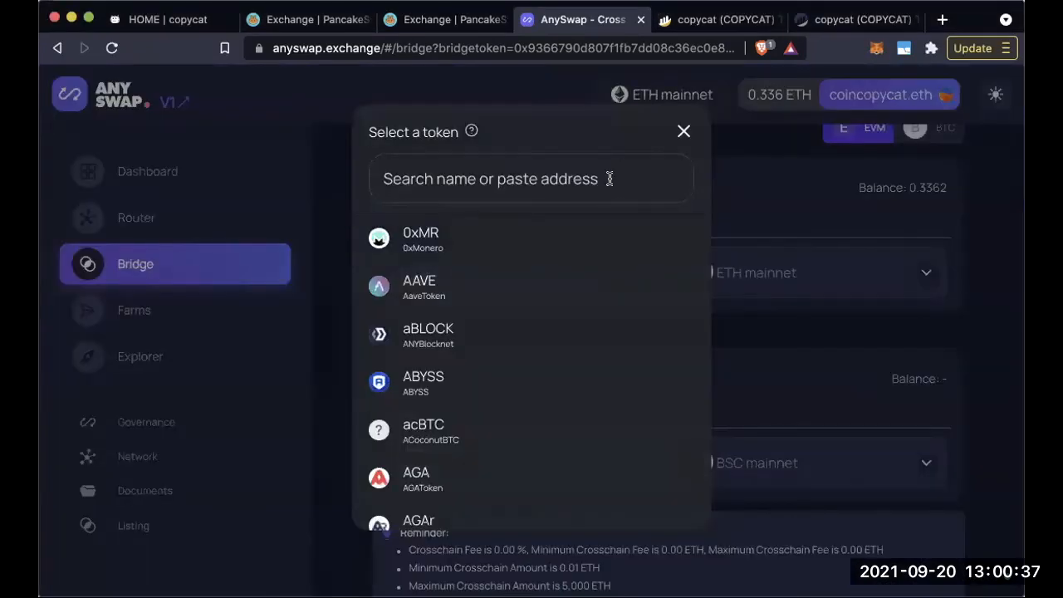
text(copycat)
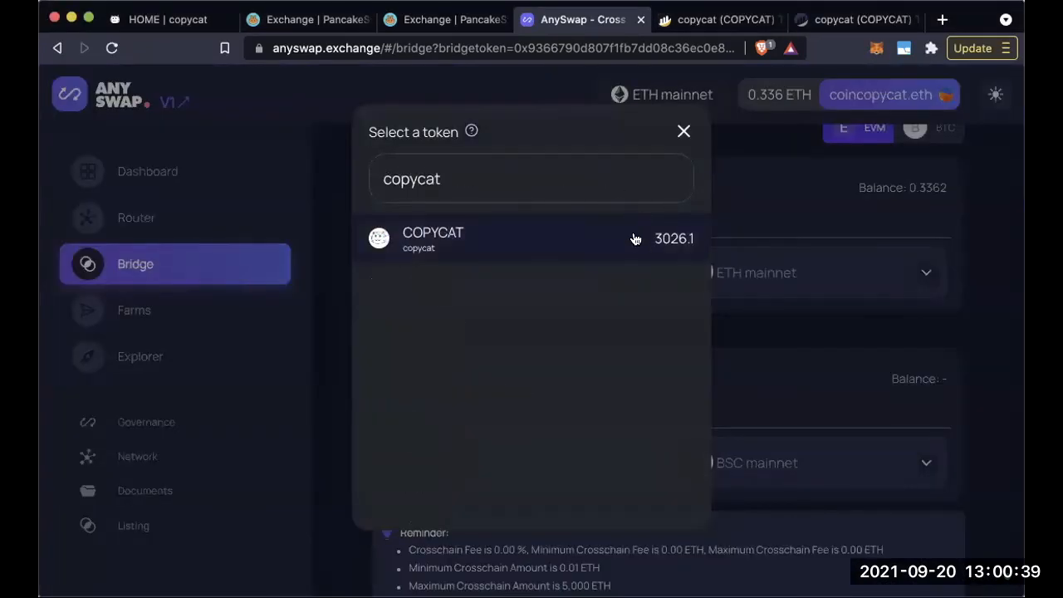
click(635, 240)
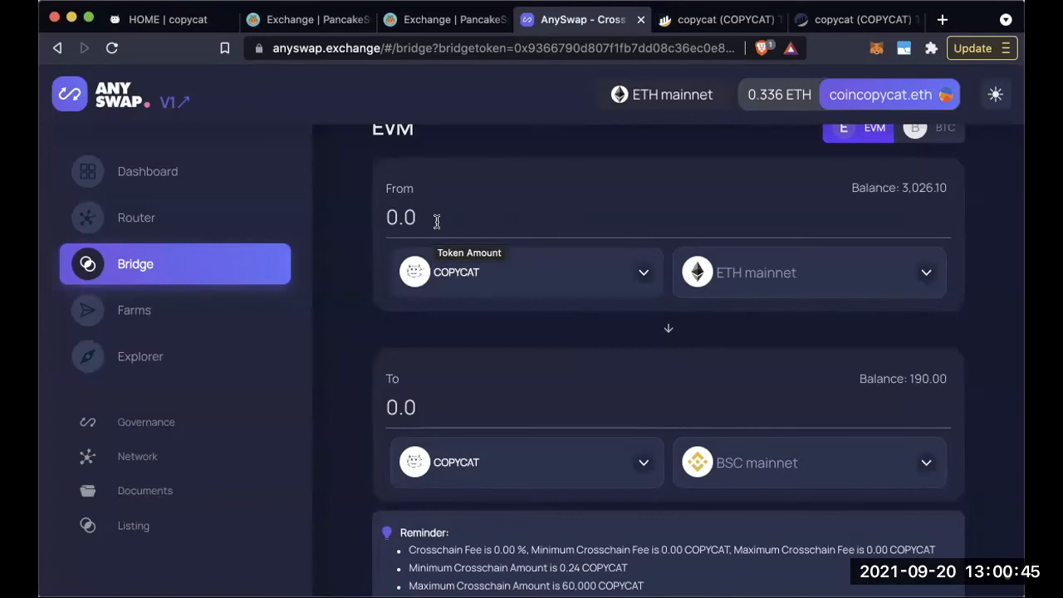
click(550, 228)
text(3000)
Review the bridge amounts together with the reminder on crosschain fees, amount limits and estimated arrival time
scroll(612, 284, down, 2)
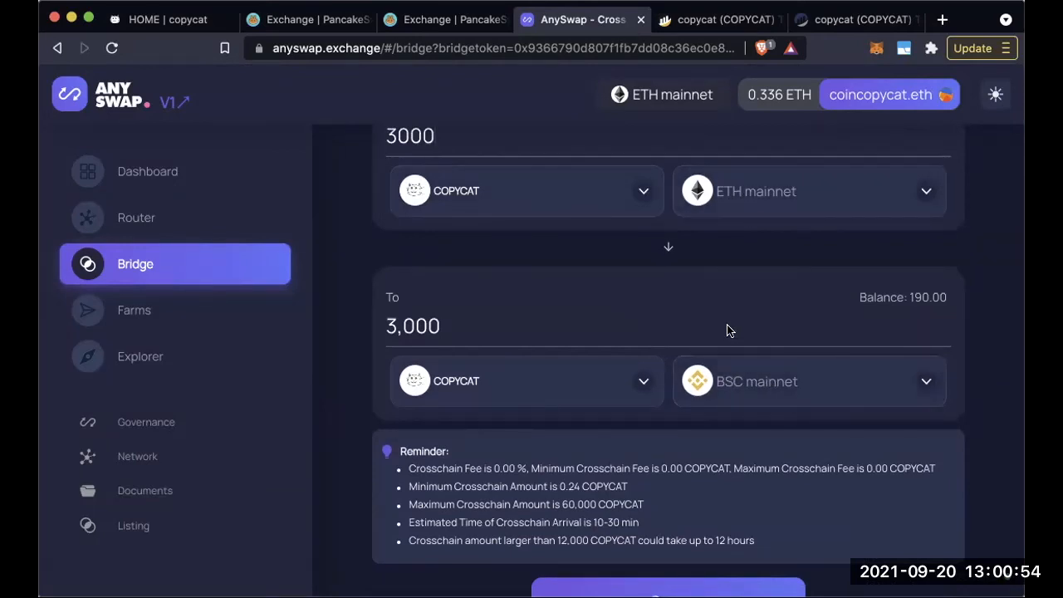
scroll(726, 330, down, 1)
scroll(726, 331, up, 1)
scroll(726, 330, up, 1)
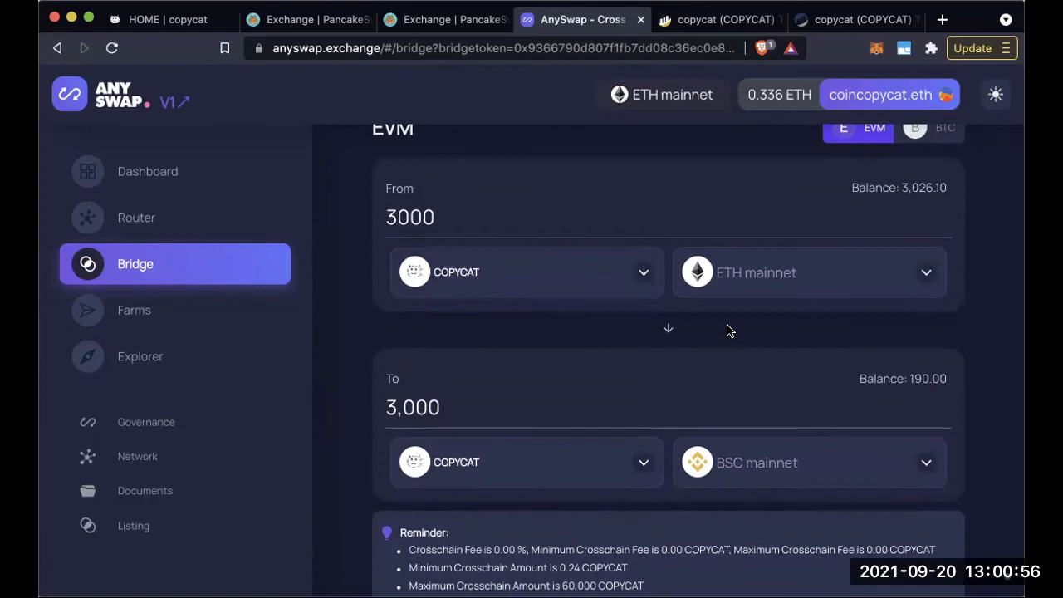
drag(484, 225, 371, 231)
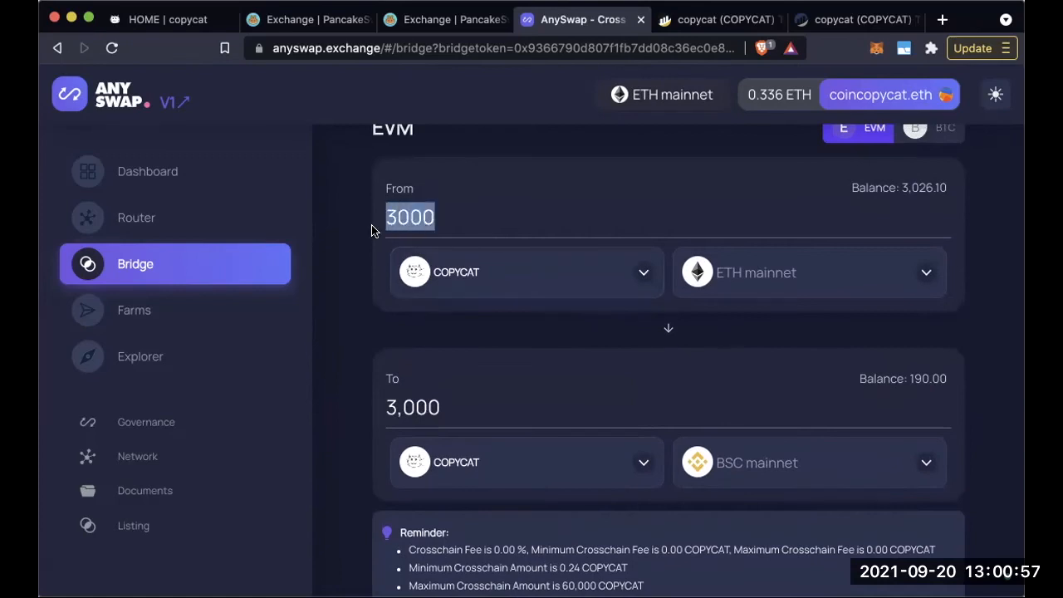
click(538, 217)
scroll(683, 222, down, 3)
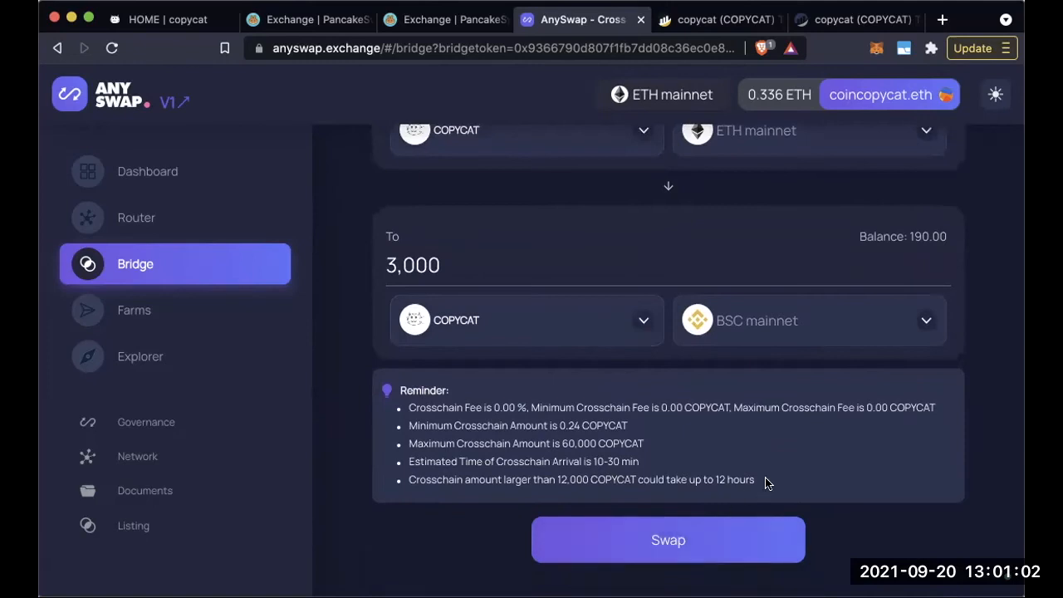
scroll(743, 417, up, 4)
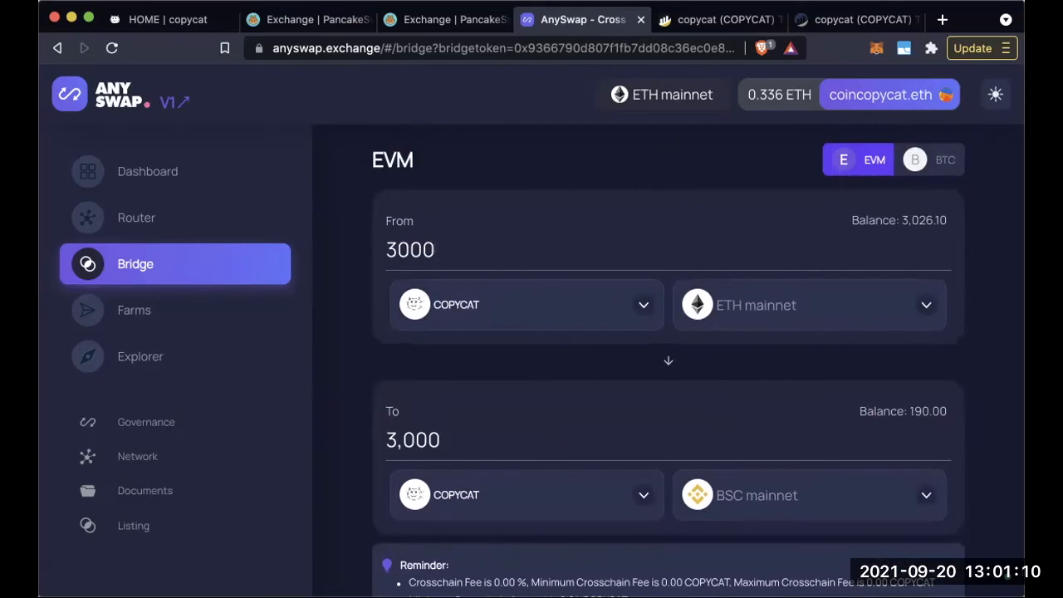
Review the Uniswap and PancakeSwap buying options on the Copycat Token website alongside the AnySwap bridge form
click(171, 21)
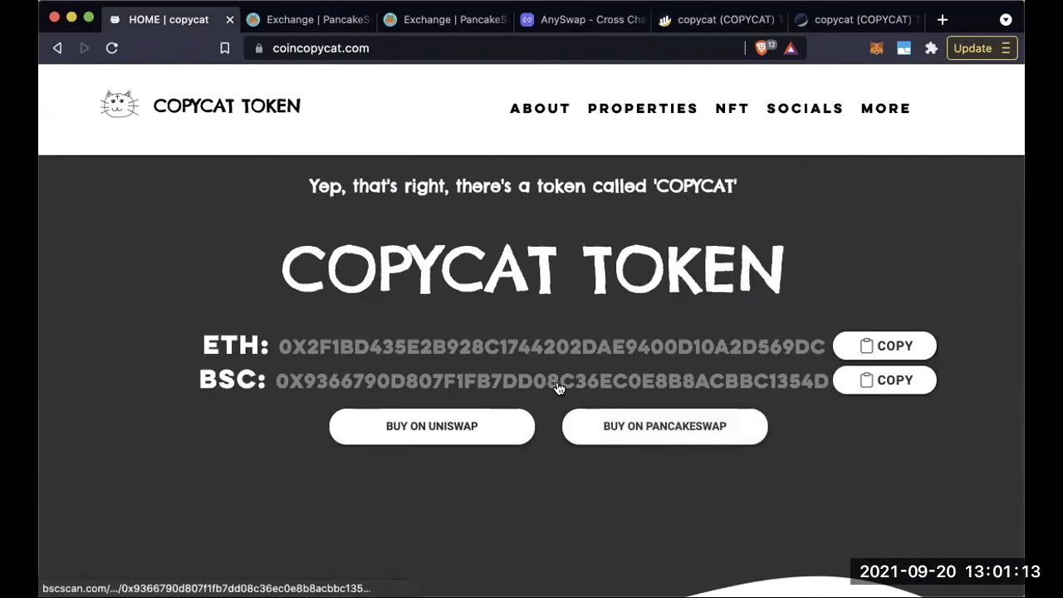
click(603, 10)
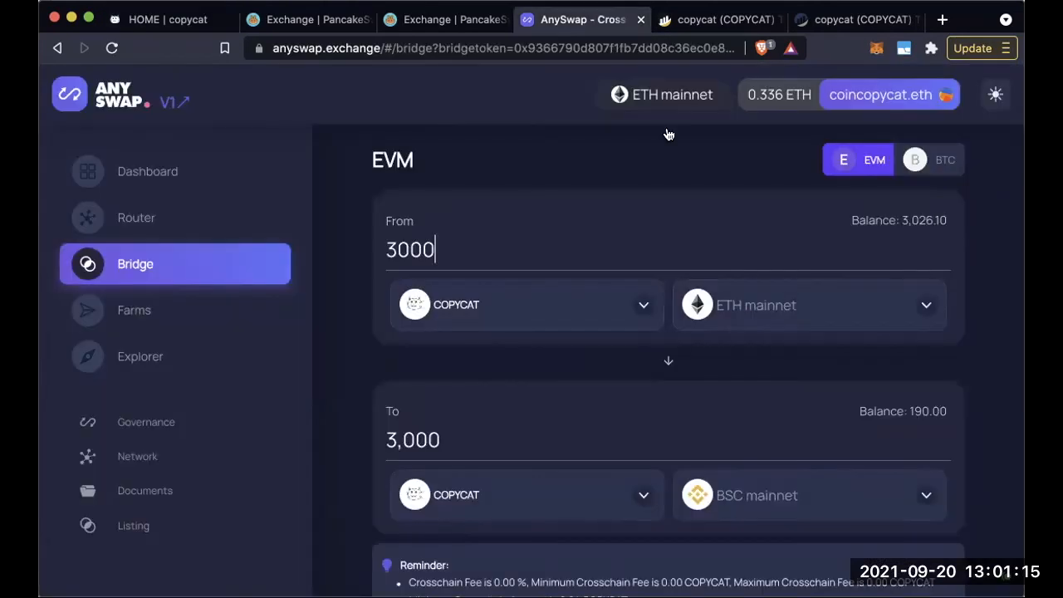
scroll(844, 249, down, 1)
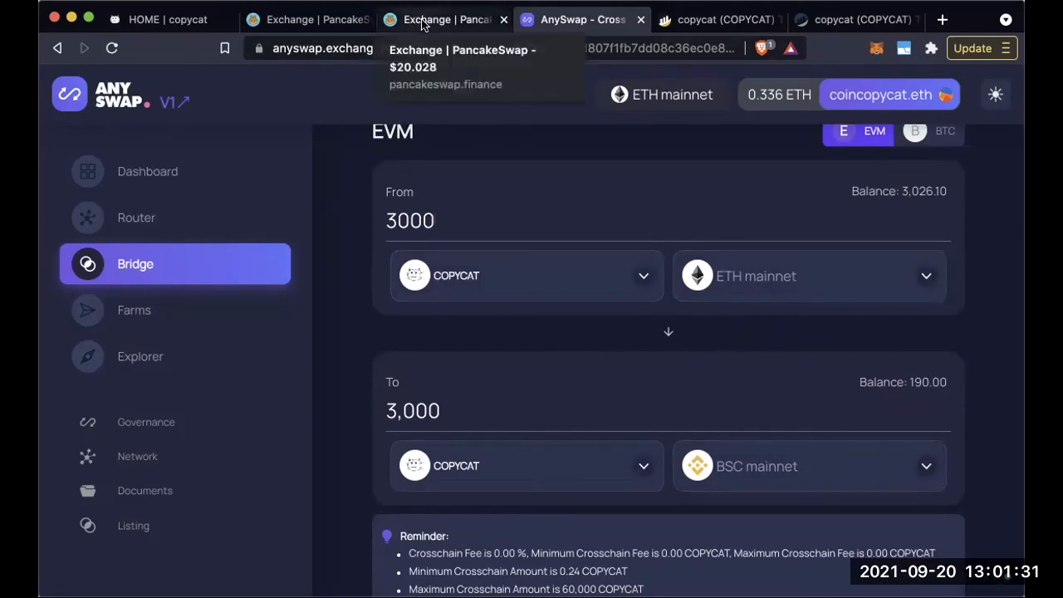
click(169, 20)
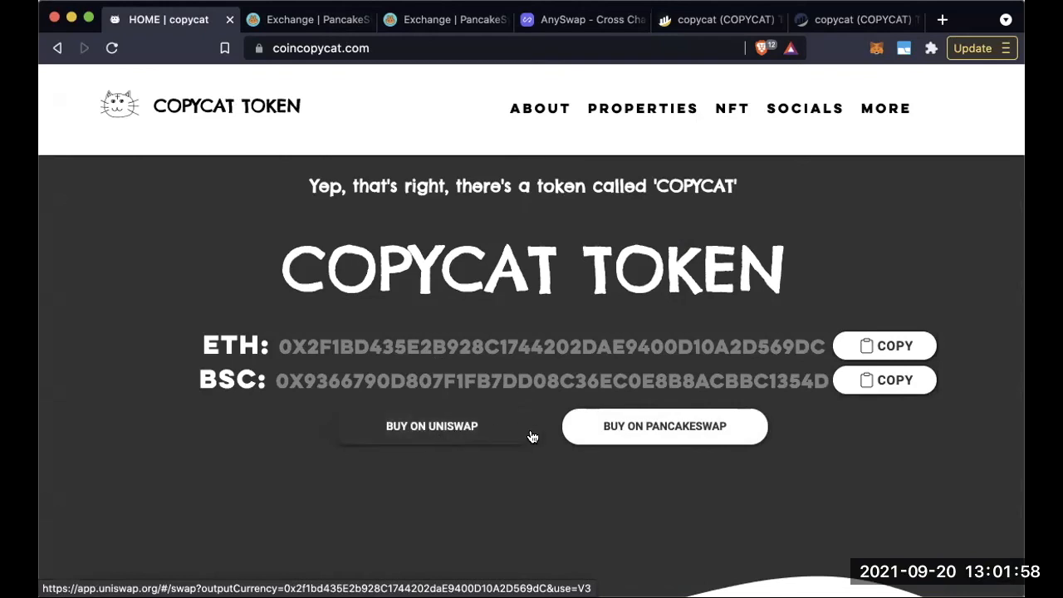
scroll(538, 435, up, 1)
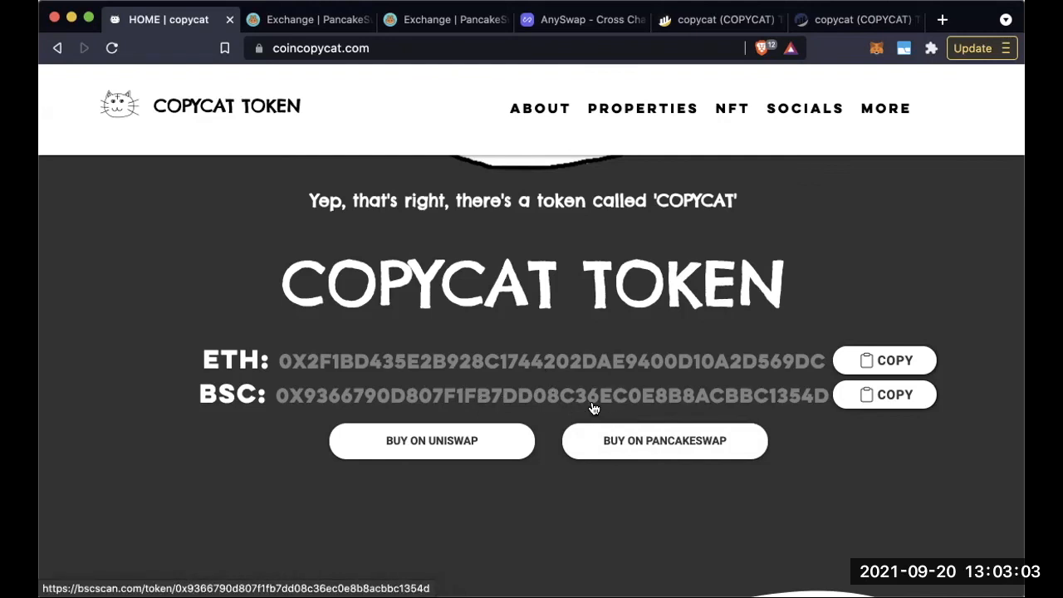
click(541, 29)
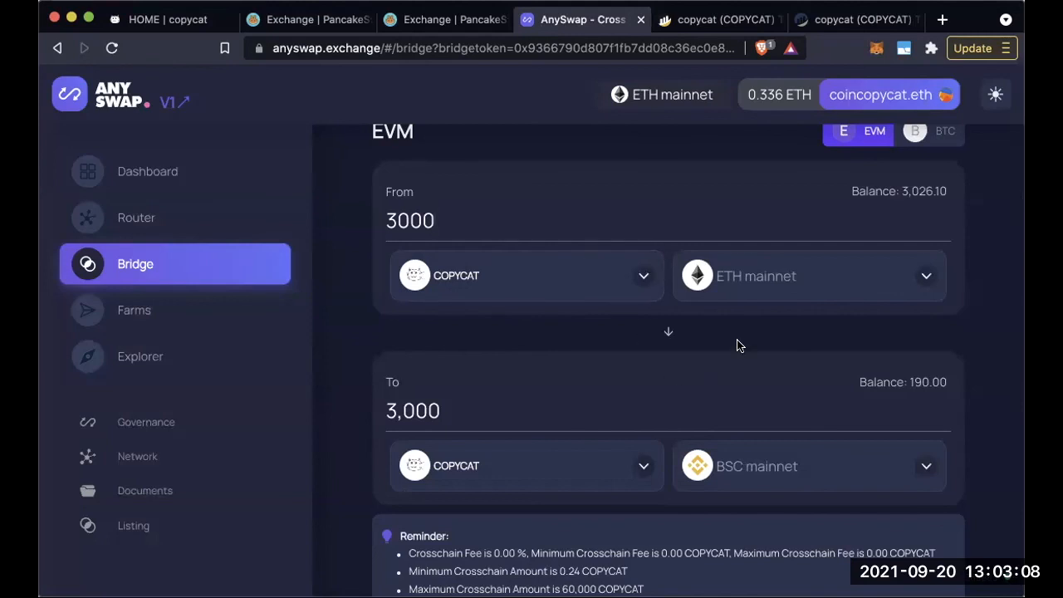
click(174, 19)
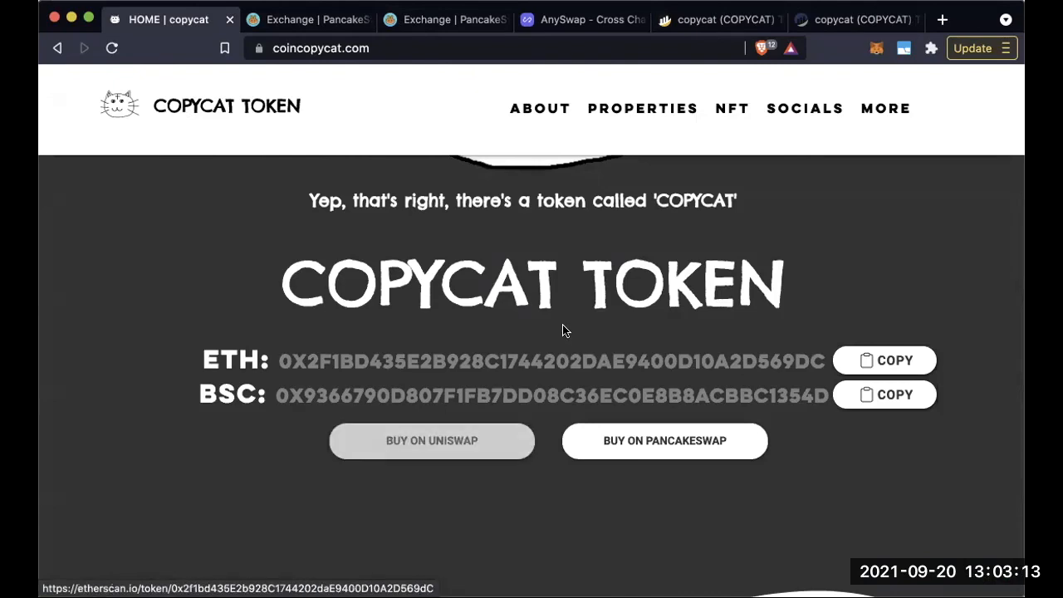